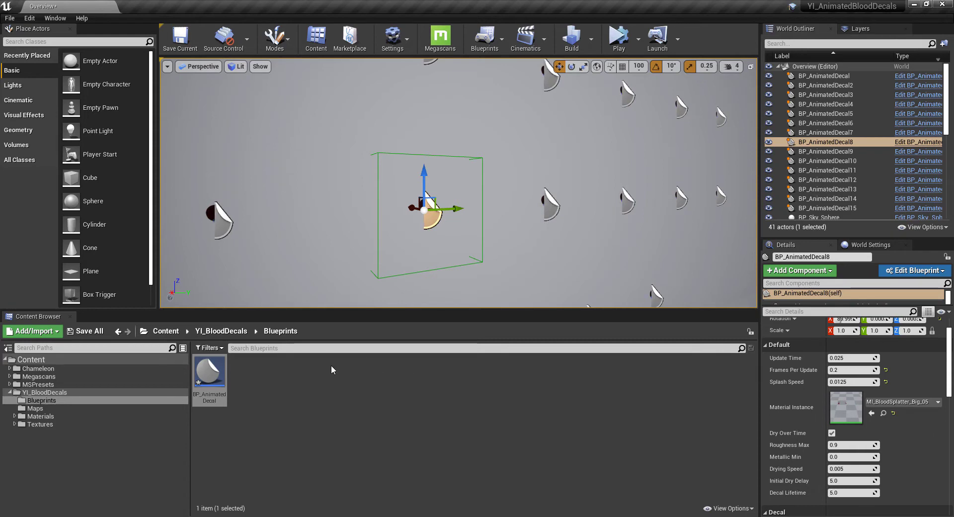
Open the BP_AnimatedDecal blueprint, look through its list of variables, and close it
mouse_move(215, 379)
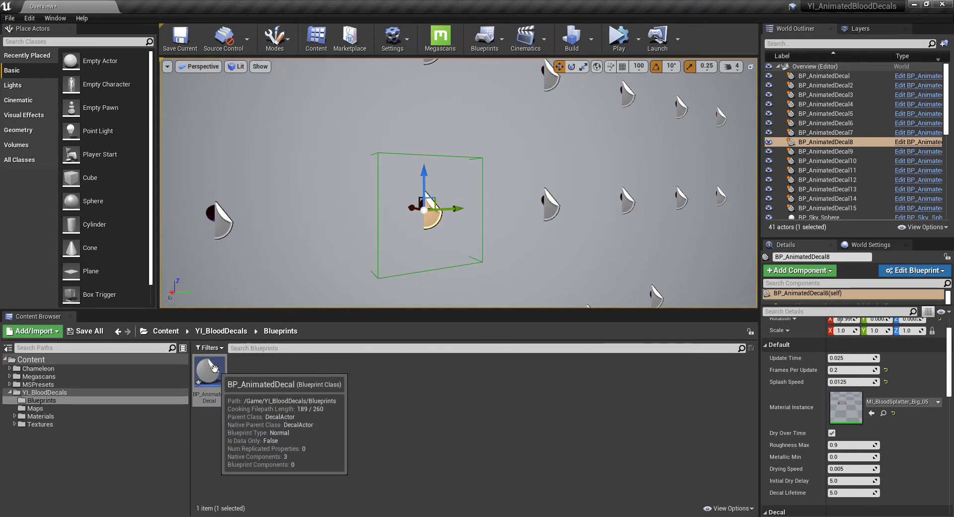
double_click(214, 368)
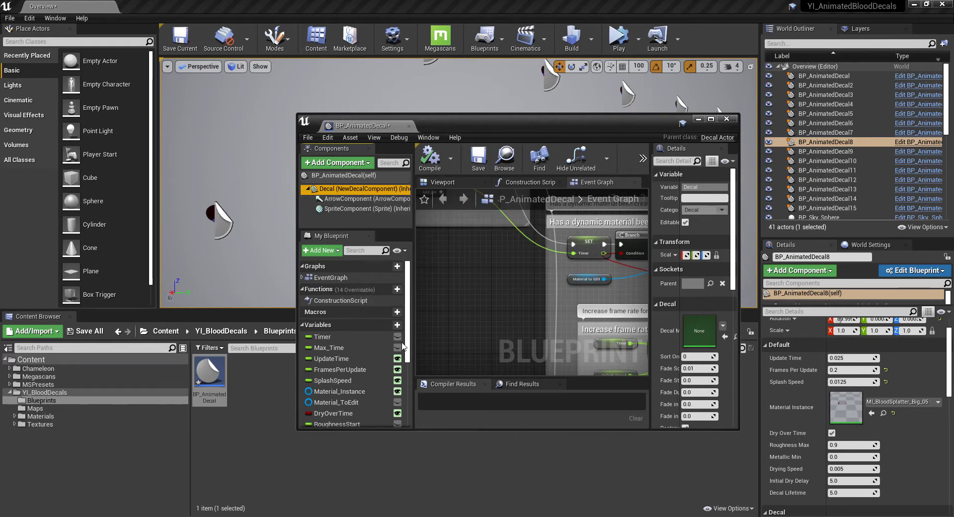
scroll(368, 331, down, 5)
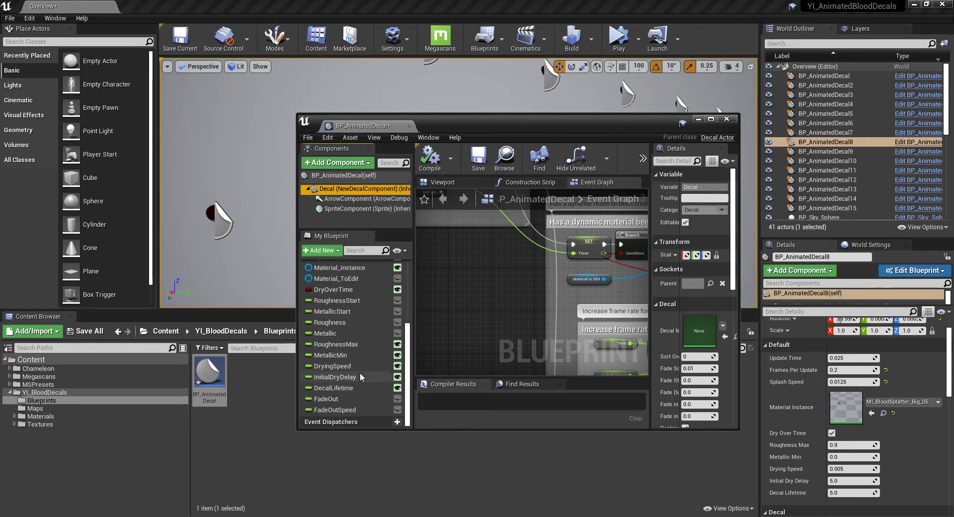
click(726, 118)
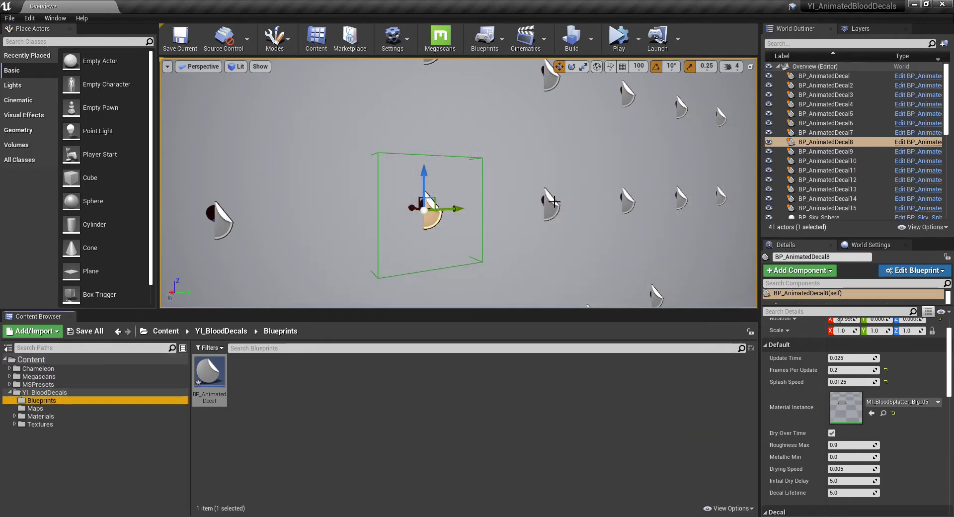
Set the Splash Speed of BP_AnimatedDecal8 to 0.0
right_drag(554, 201, 529, 178)
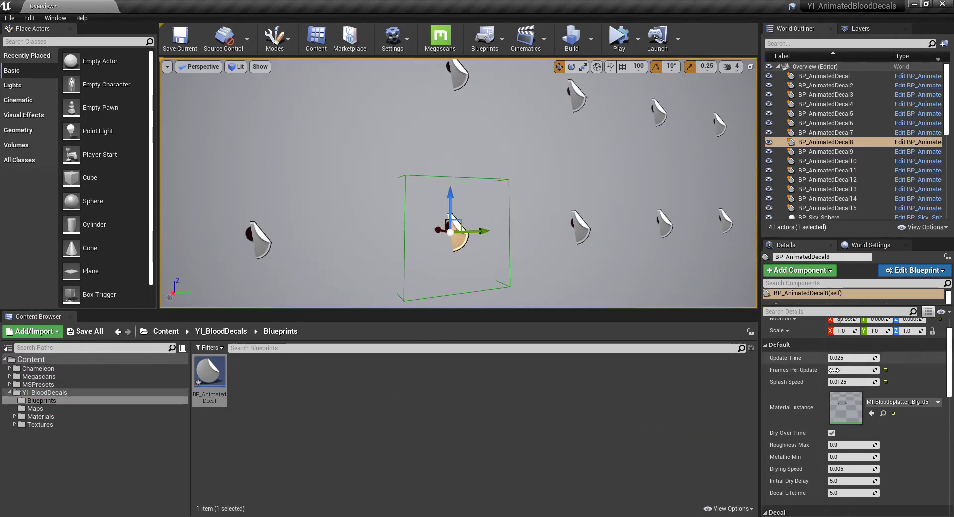
scroll(834, 427, up, 1)
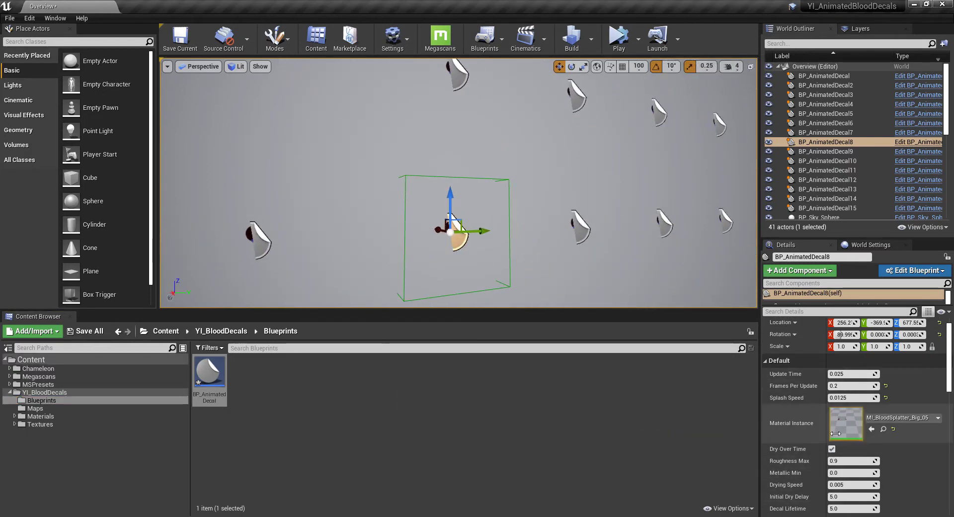
scroll(834, 433, down, 2)
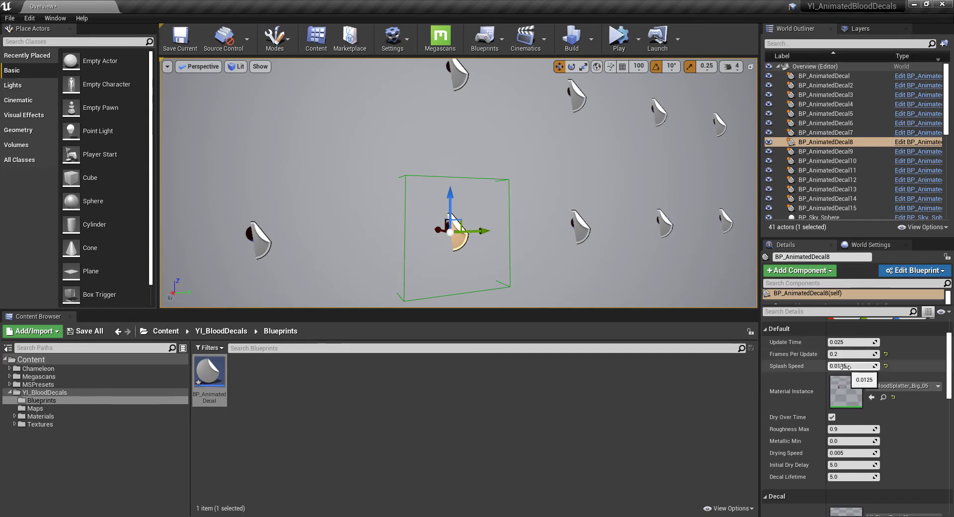
mouse_move(555, 263)
right_down()
mouse_move(537, 296)
mouse_move(554, 263)
right_up()
key(w)
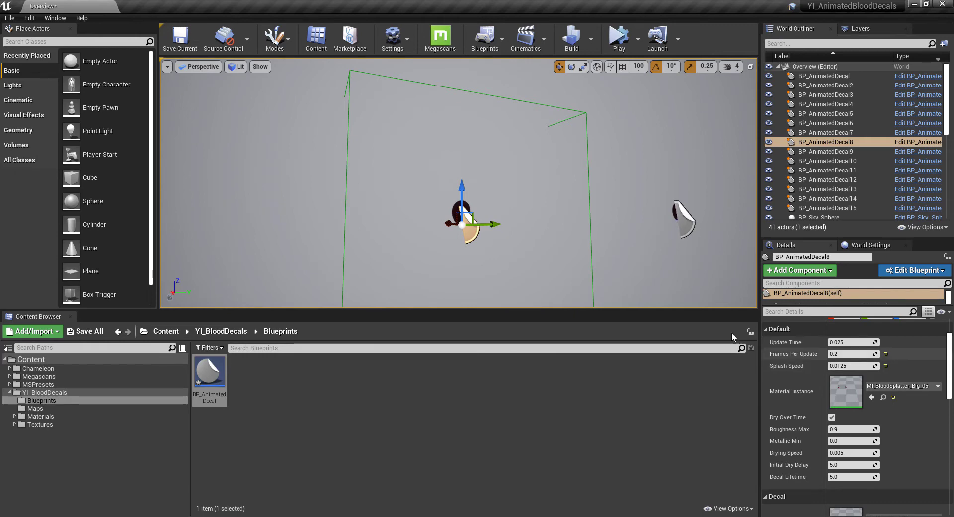
drag(860, 365, 829, 365)
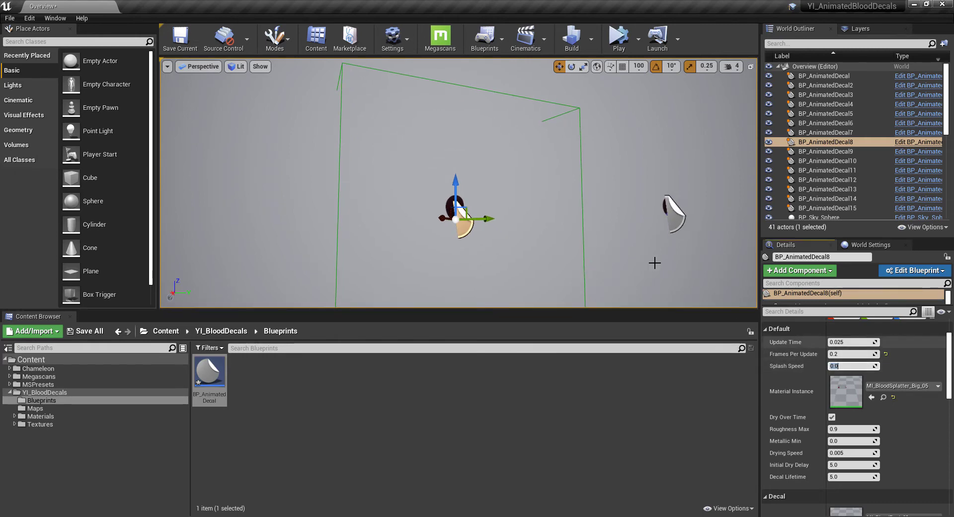
Simulate the level twice to preview the blood splatter without splash speed, stopping each run
right_drag(600, 238, 587, 249)
key(alt+p)
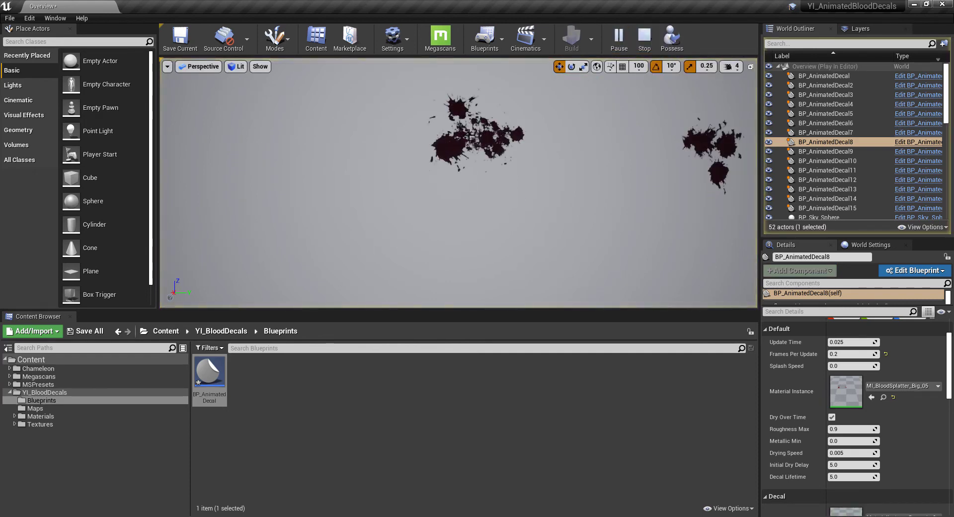
click(644, 39)
key(alt+p)
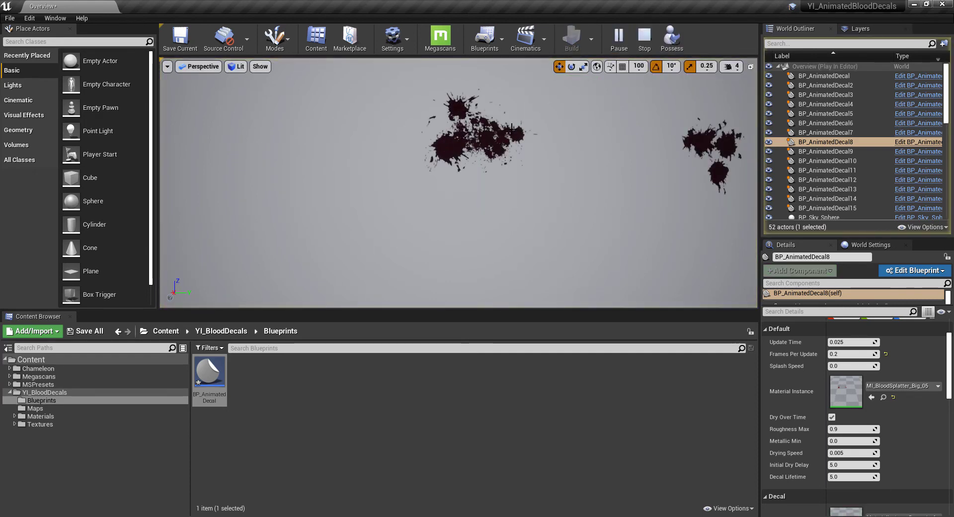
click(644, 40)
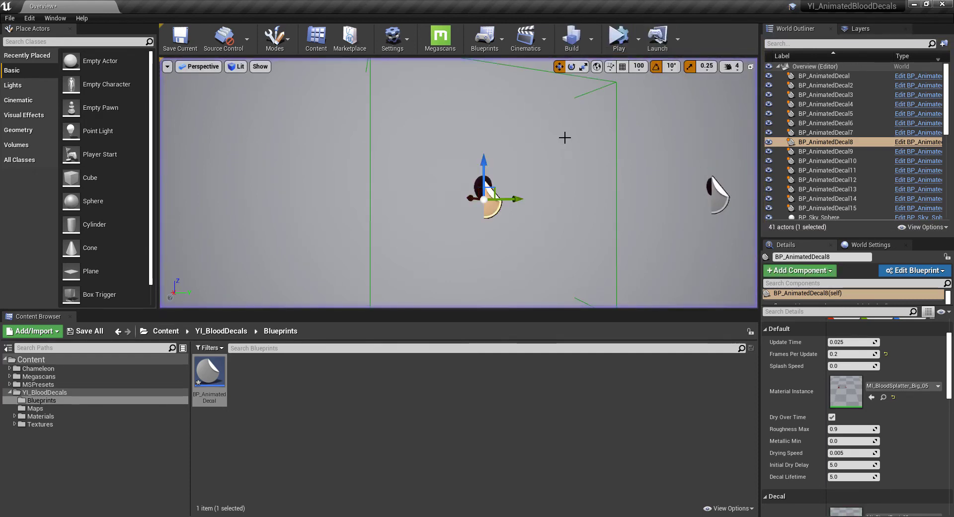
Set the Splash Speed of BP_AnimatedDecal8 to 0.0125 and preview the splatter in a short simulation
click(852, 366)
text(0.0125)
key(Return)
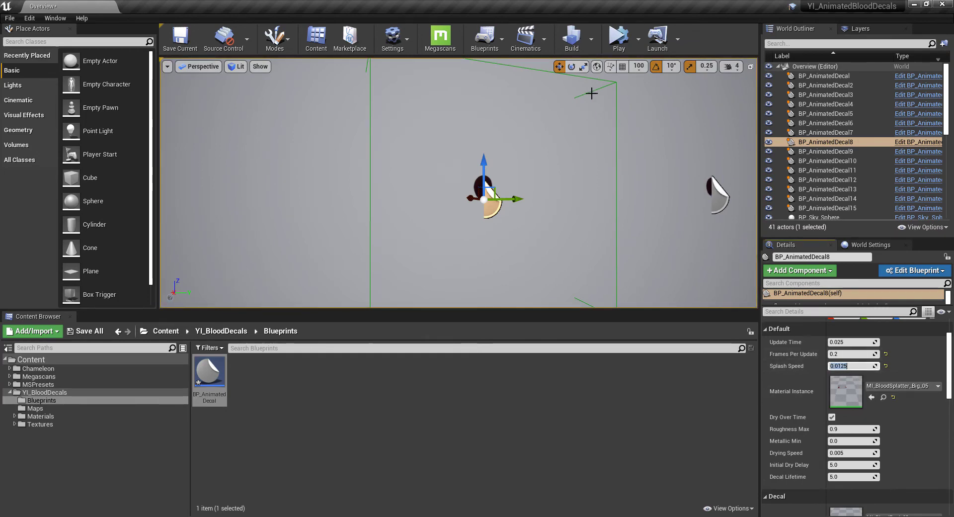
click(619, 39)
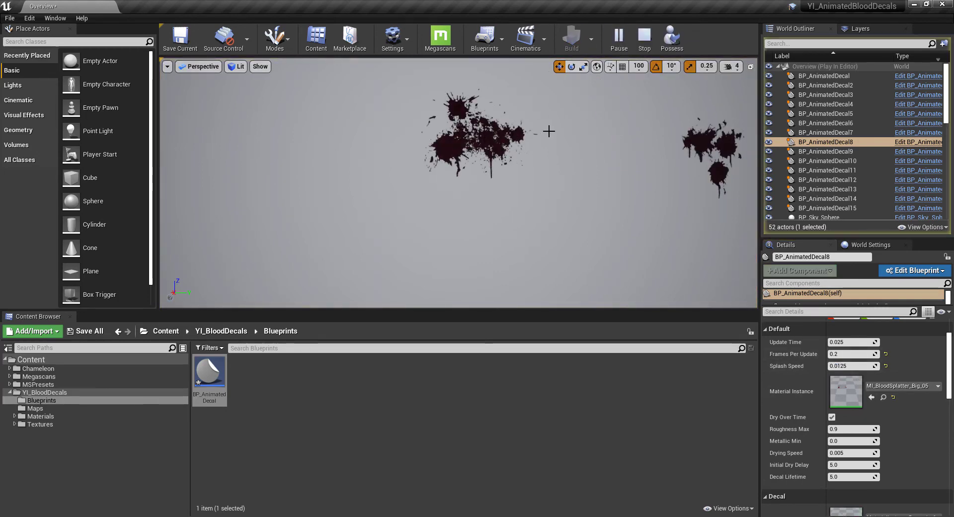
click(644, 40)
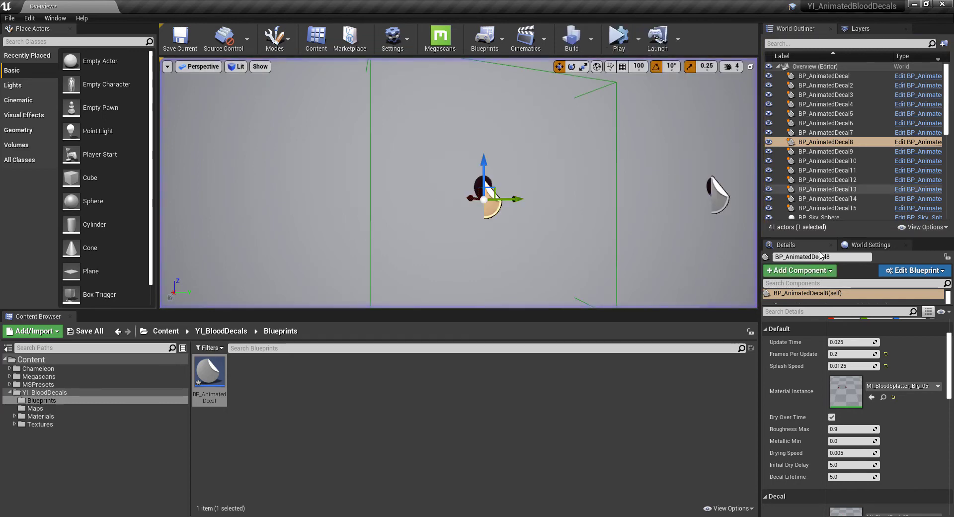
Review the splash, drying and lifetime settings of BP_AnimatedDecal8
click(877, 365)
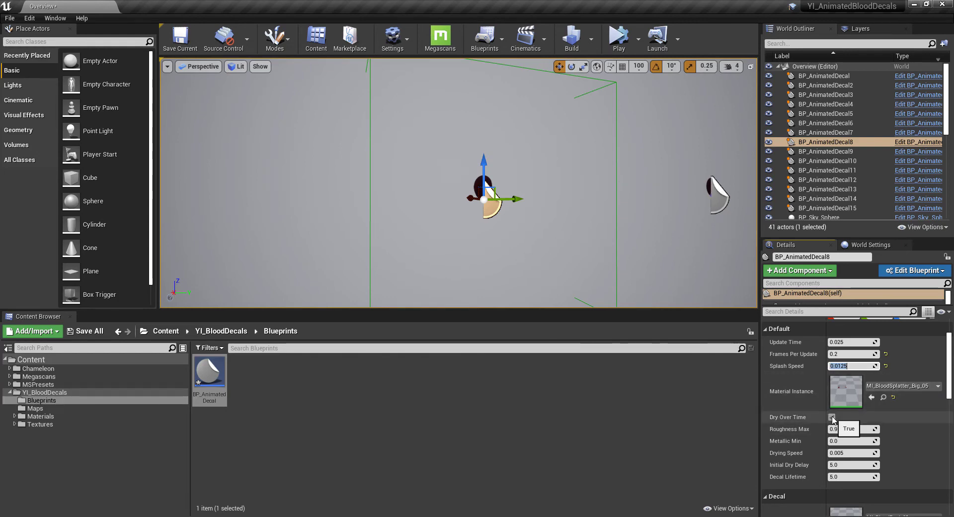
right_drag(588, 251, 548, 247)
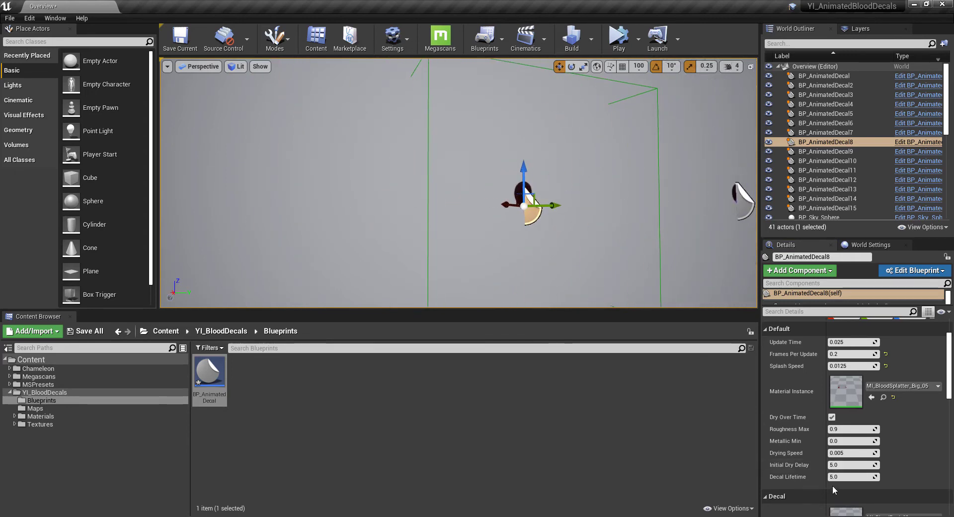
scroll(844, 465, up, 1)
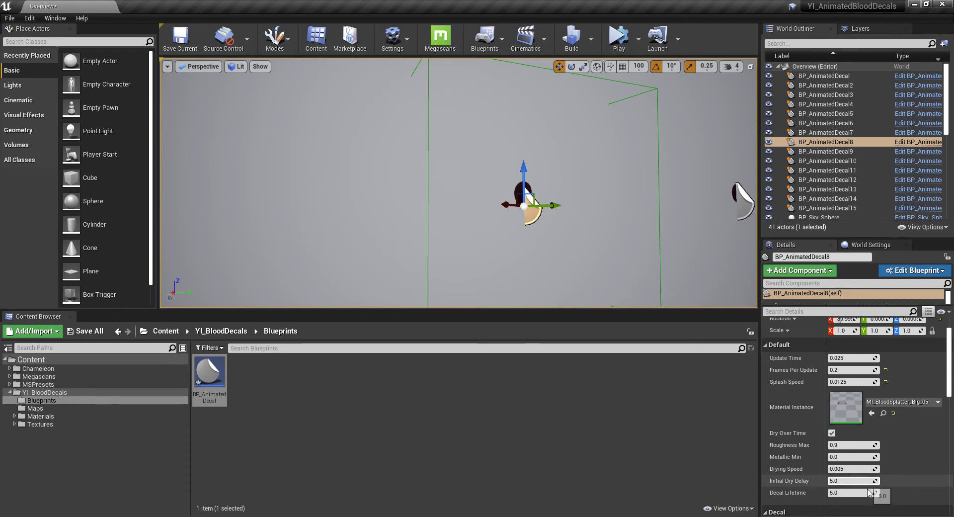
click(852, 480)
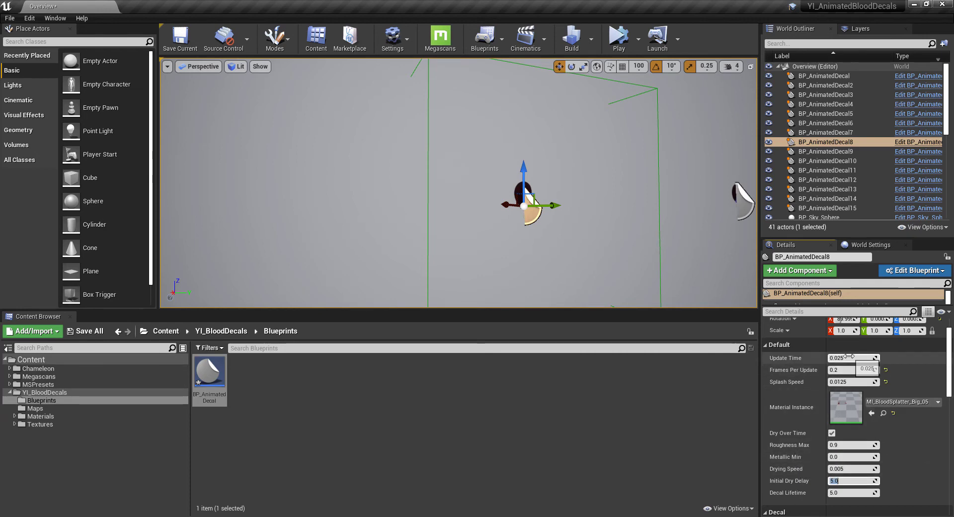
click(807, 458)
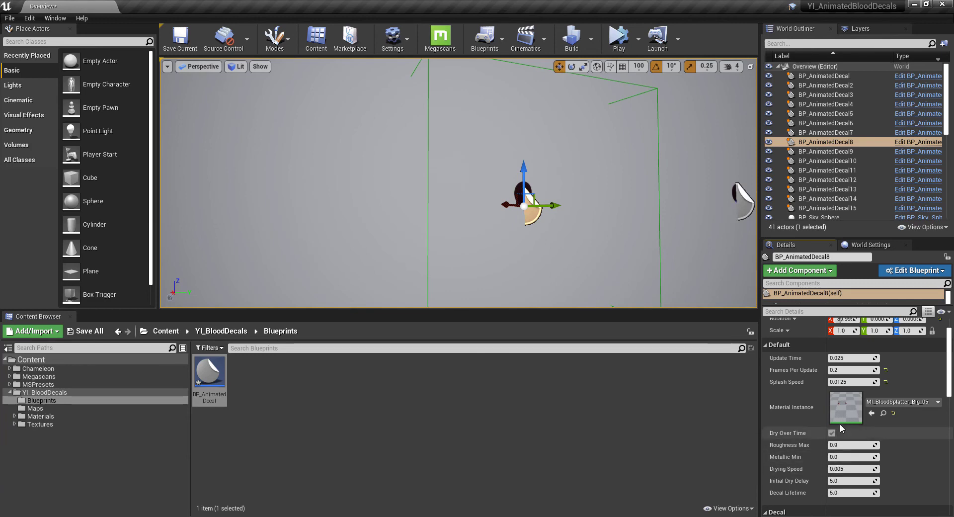
Focus on BP_AnimatedDecal8 and examine the surrounding rows of animated decals on the wall from several angles
key(f)
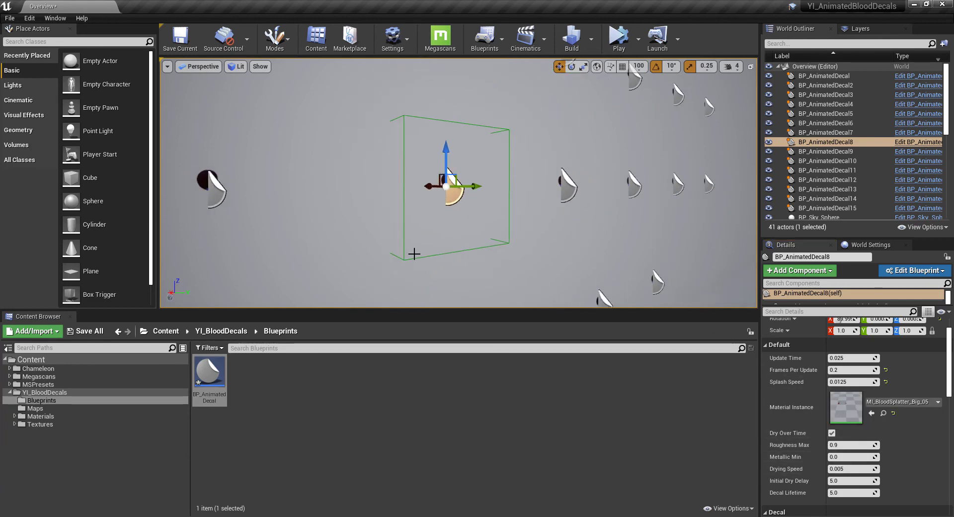
alt+drag(416, 212, 496, 213)
alt+drag(447, 232, 412, 232)
right_drag(489, 174, 470, 163)
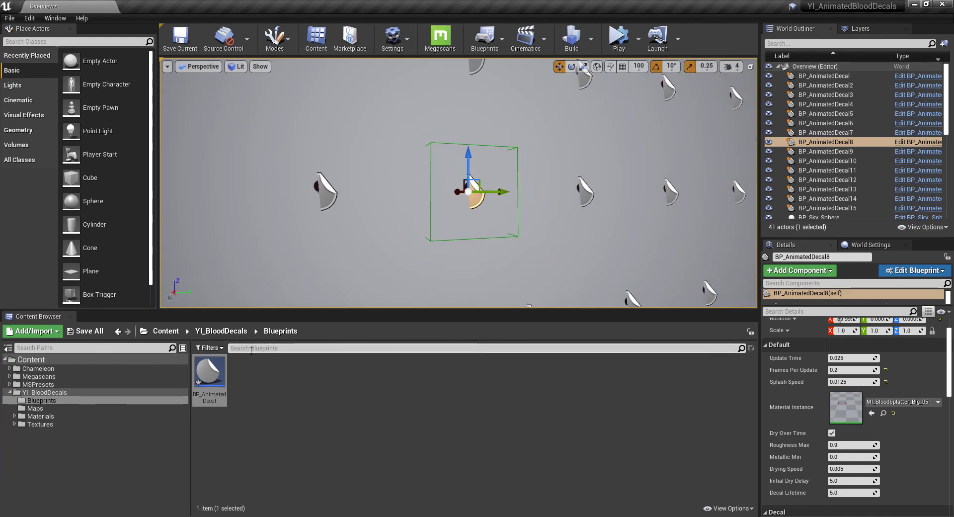
mouse_move(439, 226)
right_down()
mouse_move(426, 230)
mouse_move(444, 232)
right_up()
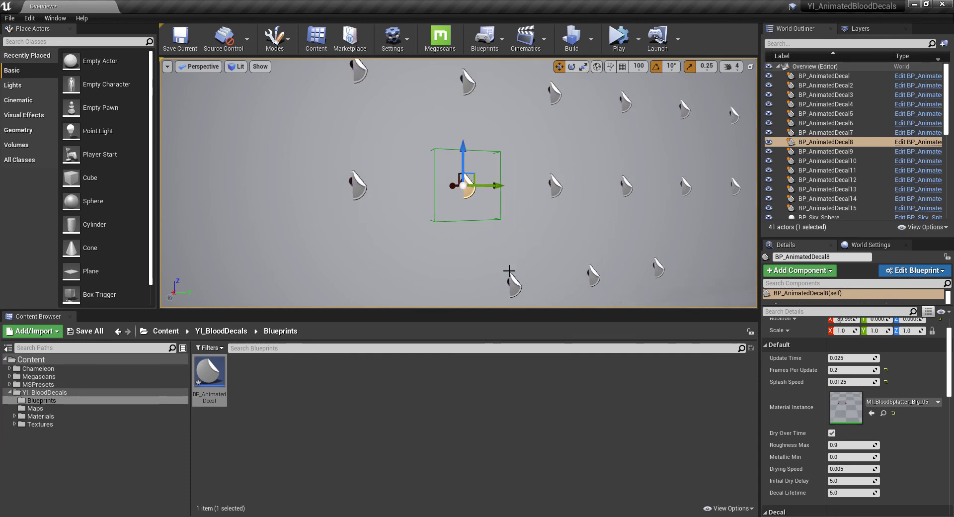
middle_drag(443, 232, 457, 239)
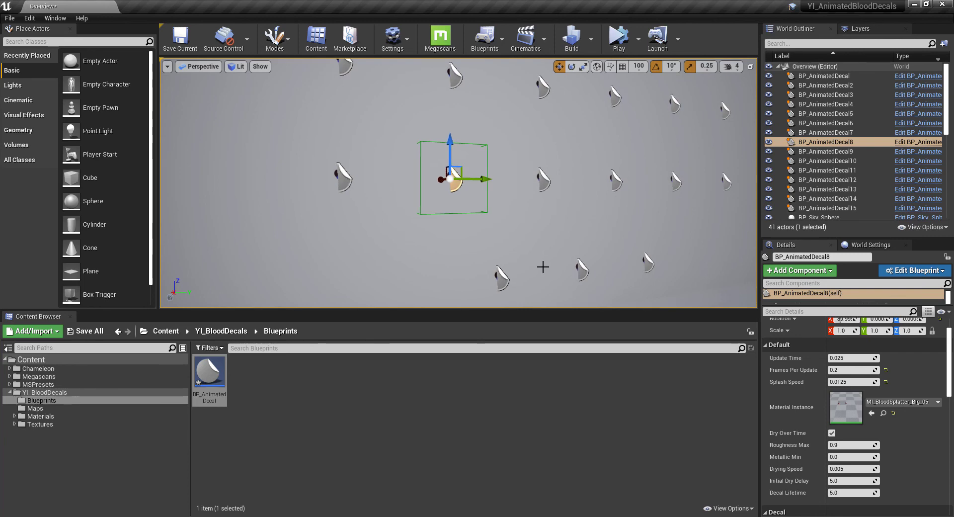
right_drag(542, 267, 600, 271)
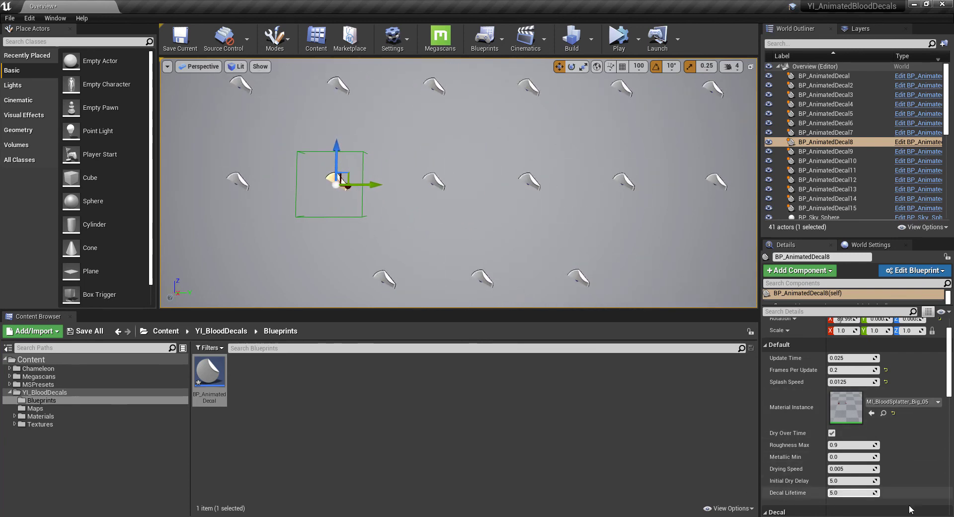
right_drag(620, 248, 661, 249)
key(a)
key(s)
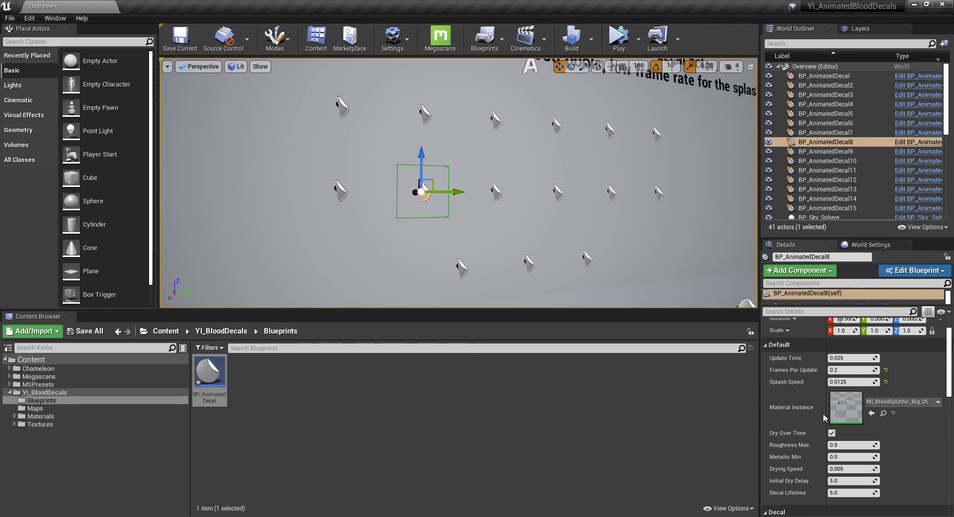
scroll(514, 238, up, 2)
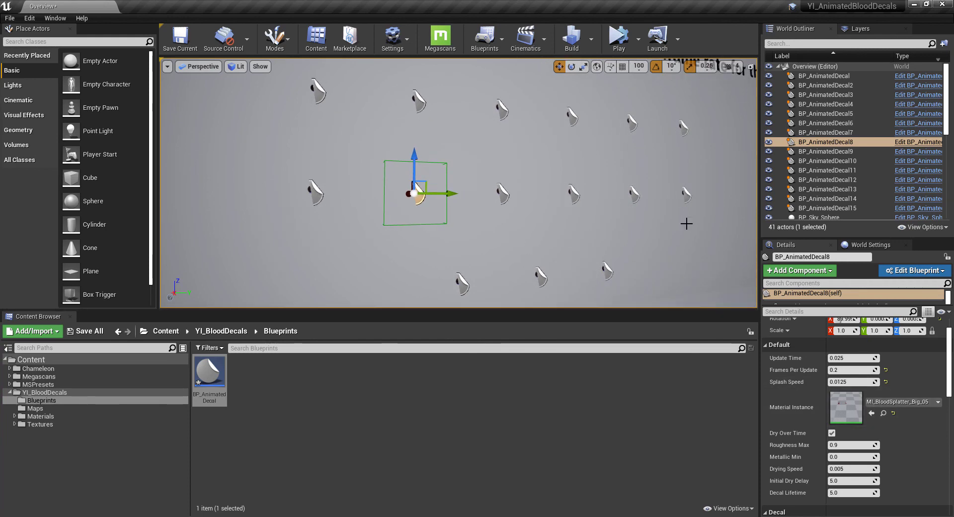